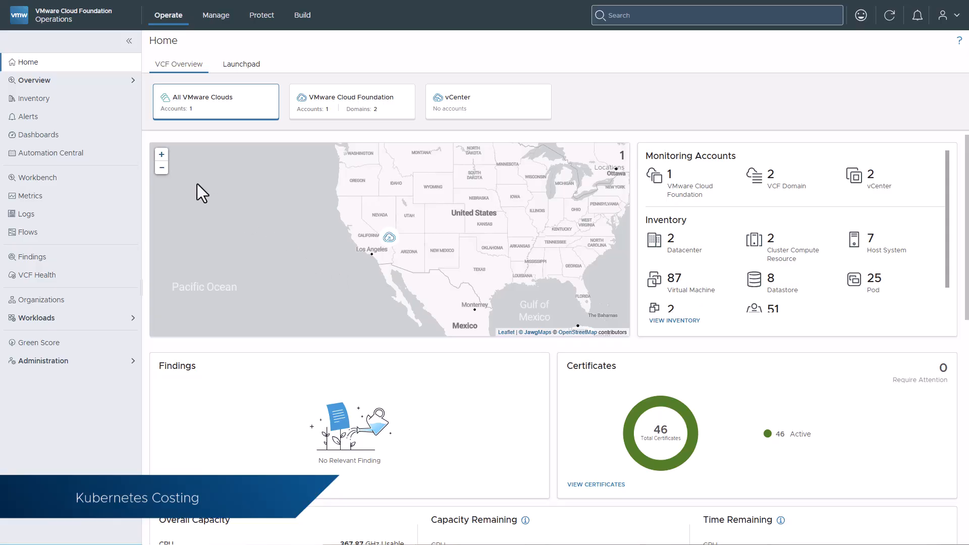
# Step: In the inventory, expand vSphere Supervisor and its Kubernetes Node group, and show the metrics of the first node
pyautogui.click(58, 99)
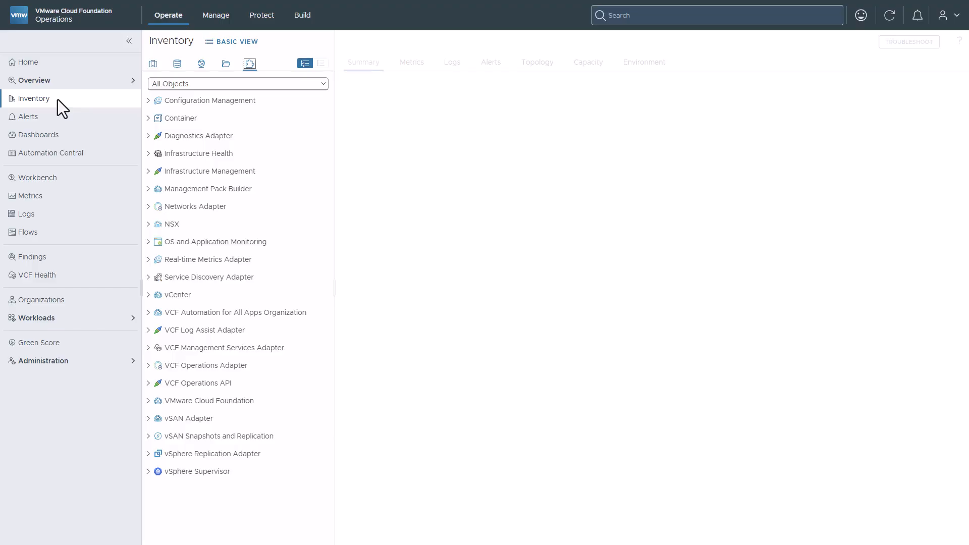
pyautogui.click(247, 471)
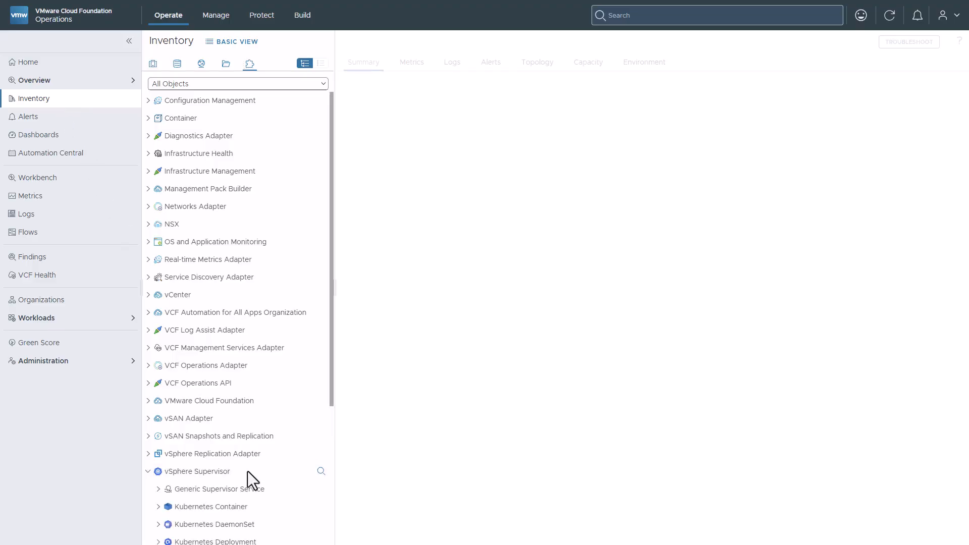
pyautogui.scroll(-3, 331, 313)
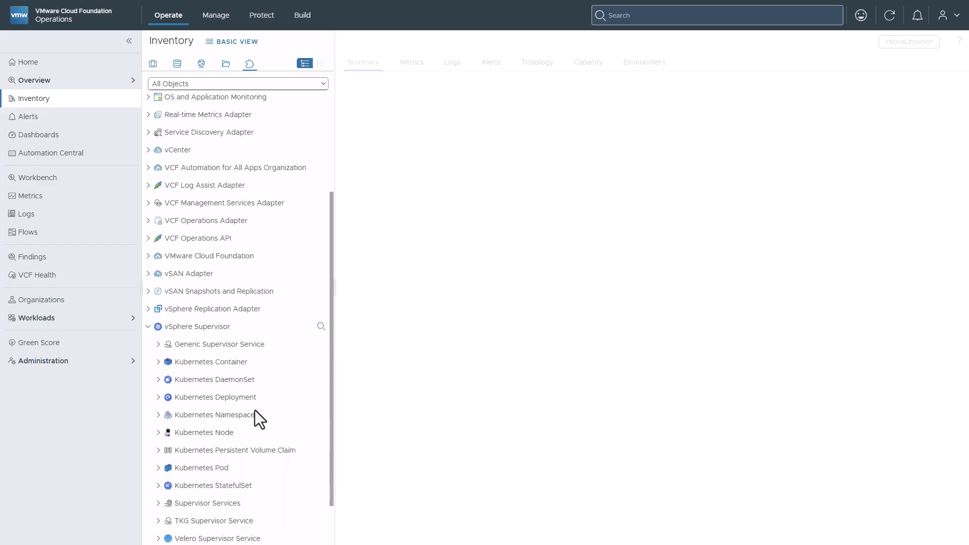
pyautogui.click(238, 431)
pyautogui.click(238, 431)
pyautogui.click(238, 431)
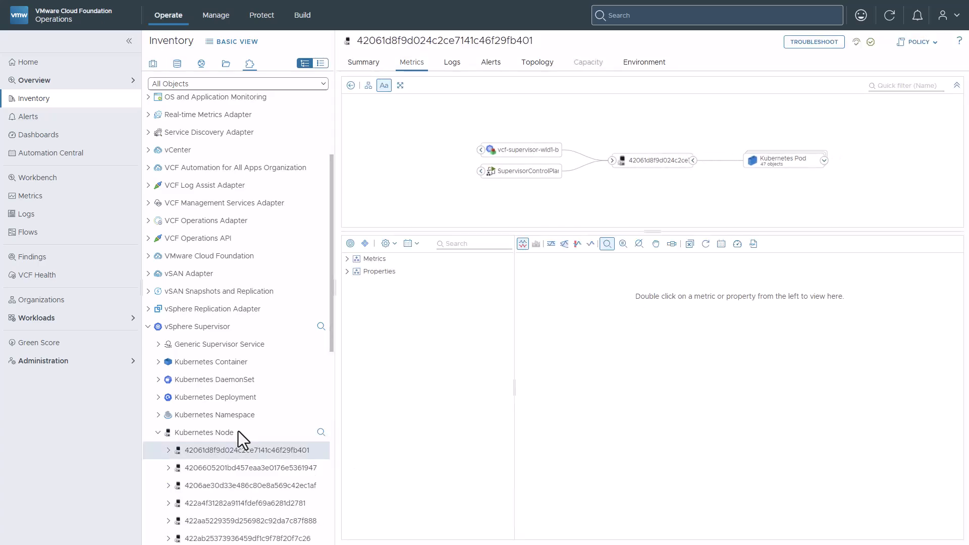
# Step: Chart the node's Daily Additional Cost metric, and display the cost metrics of the vcf-supervisor-mgmt-b supervisor
pyautogui.click(346, 259)
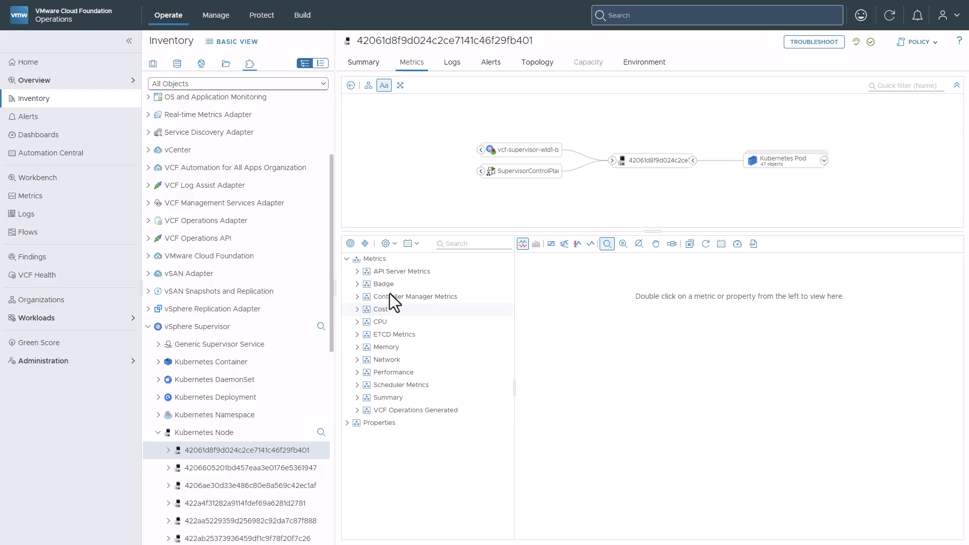
pyautogui.doubleClick(404, 308)
pyautogui.doubleClick(411, 320)
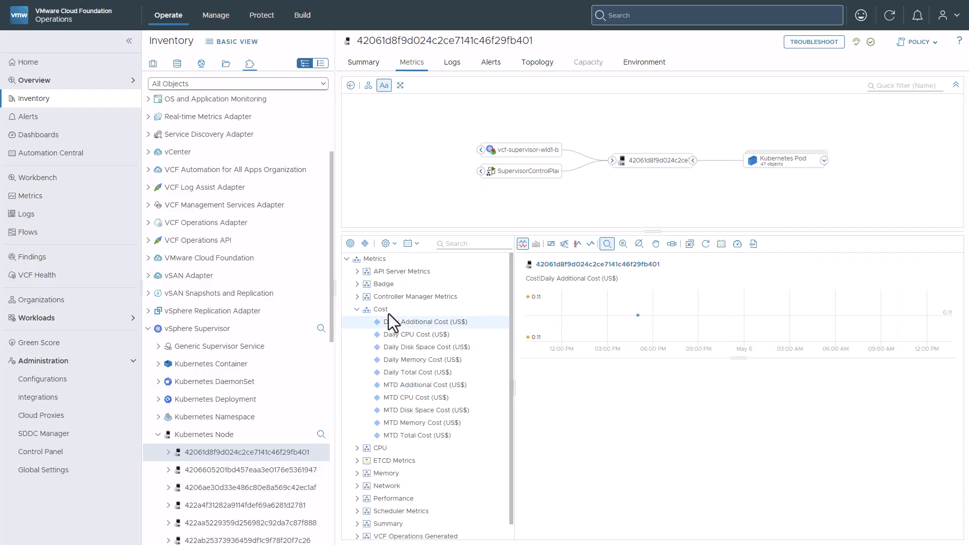
pyautogui.scroll(-15, 329, 325)
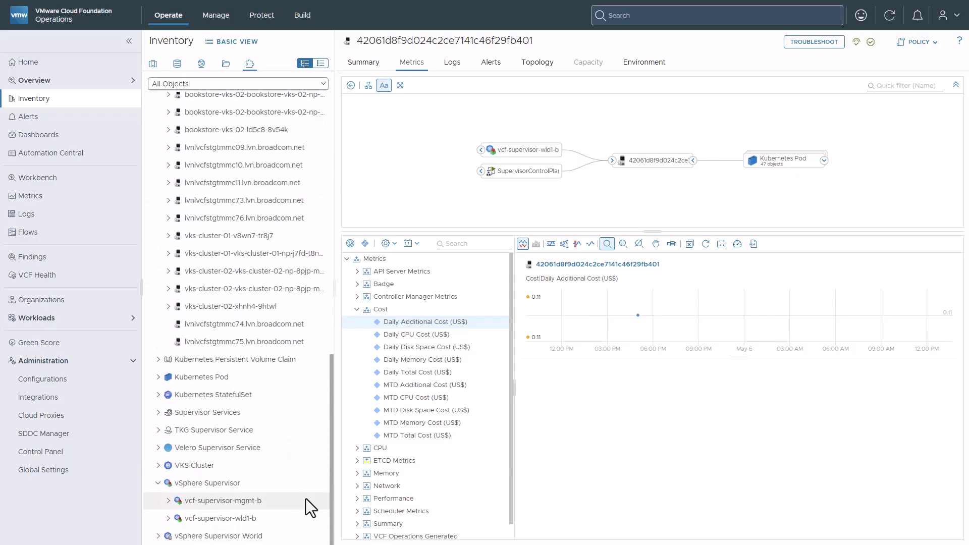
pyautogui.click(306, 498)
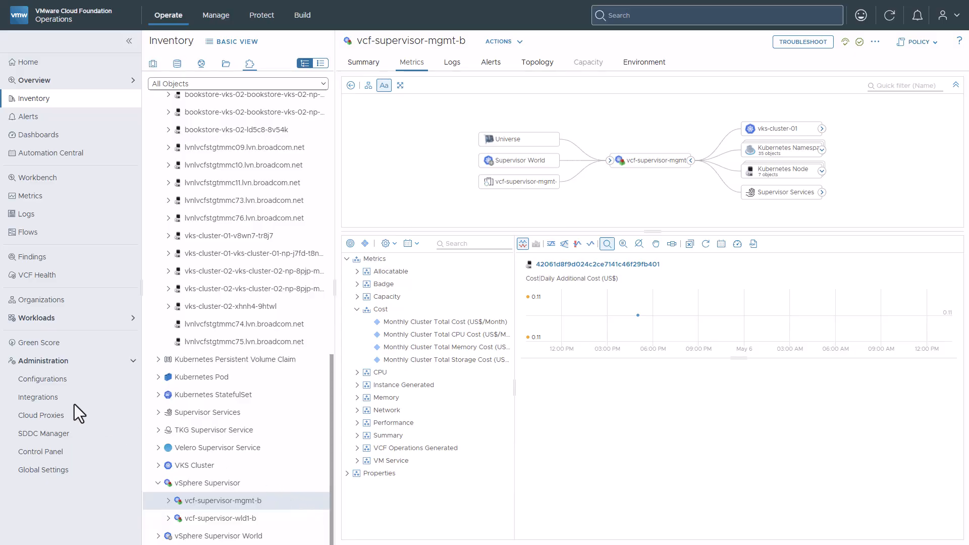
# Step: Open the Server Hardware : Hyper-Converged cost driver from the configurations and review all columns of its server list
pyautogui.click(9, 377)
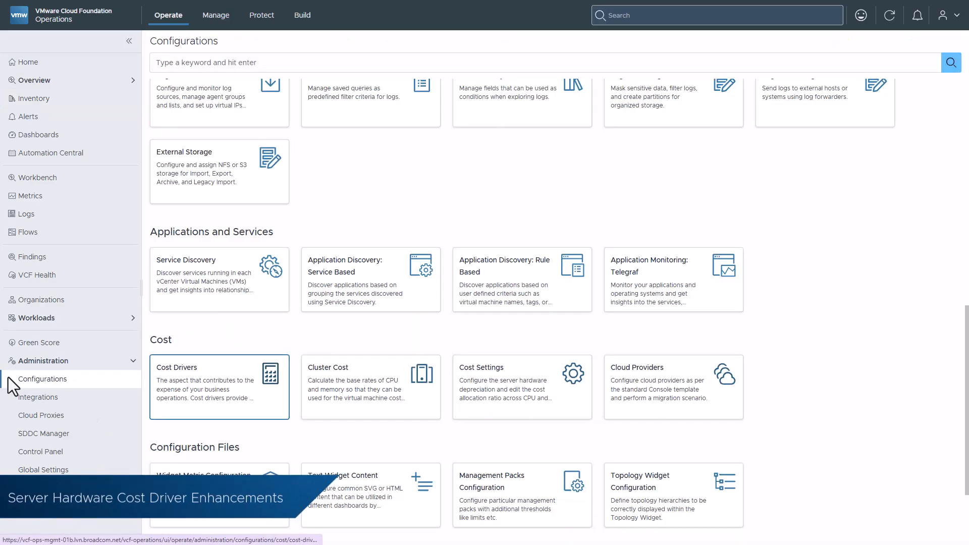
pyautogui.click(196, 370)
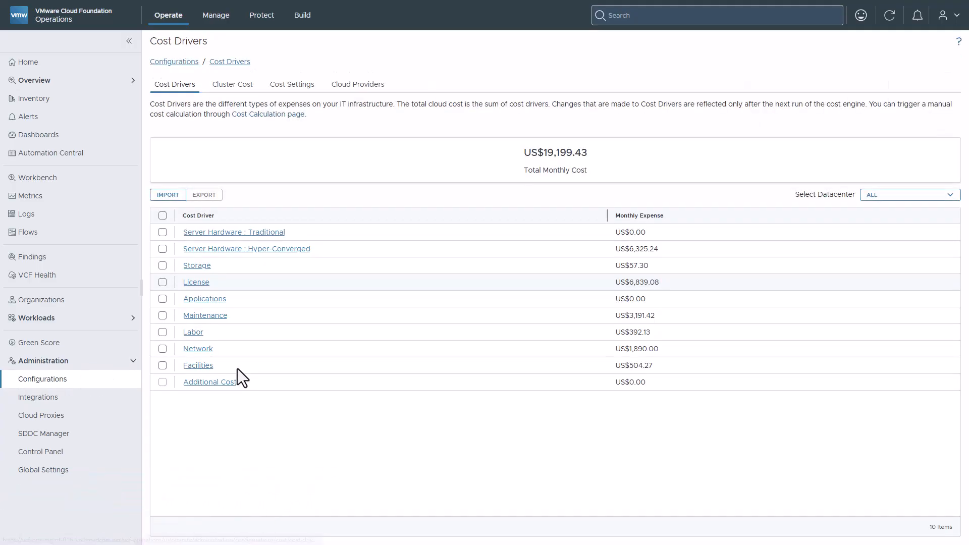
pyautogui.click(321, 248)
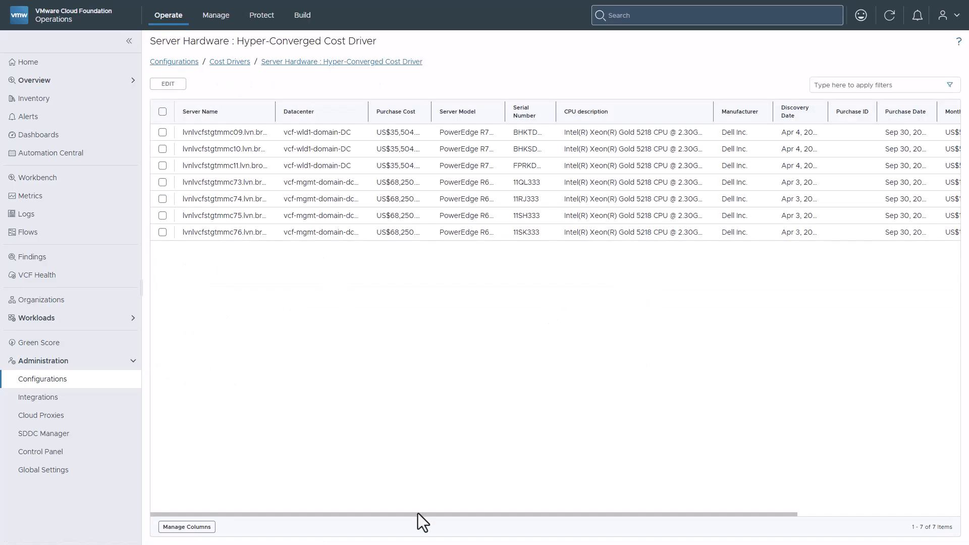
pyautogui.hscroll(5, 418, 513)
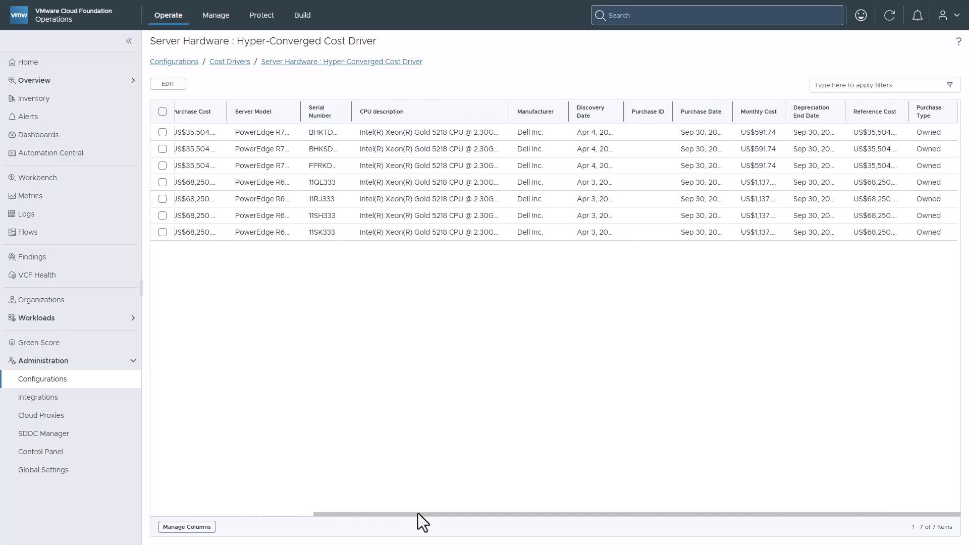
pyautogui.hscroll(-5, 418, 513)
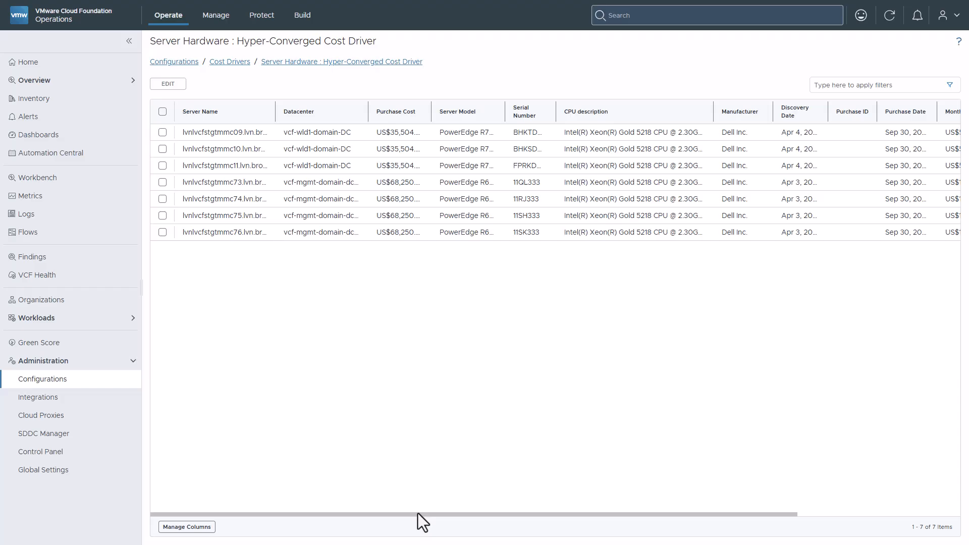
# Step: View the editable purchase and compute settings of server lvnlvcfstgtmmc09.lvn.broadcom.net without saving any change
pyautogui.click(162, 132)
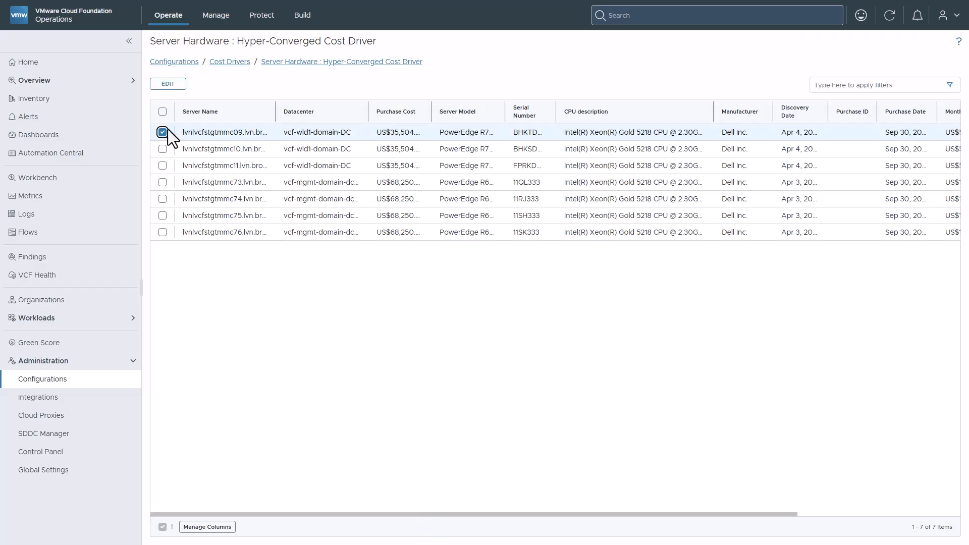
pyautogui.click(180, 81)
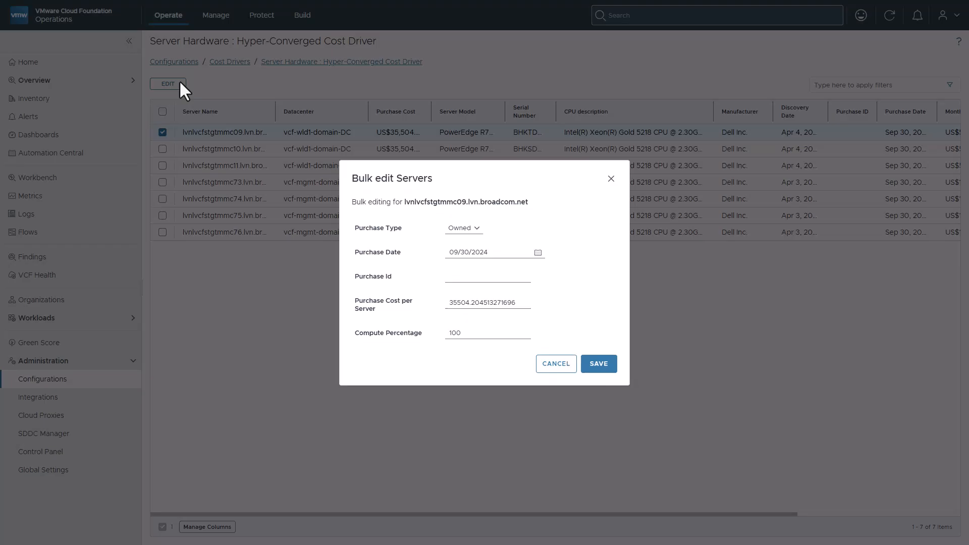
pyautogui.click(554, 364)
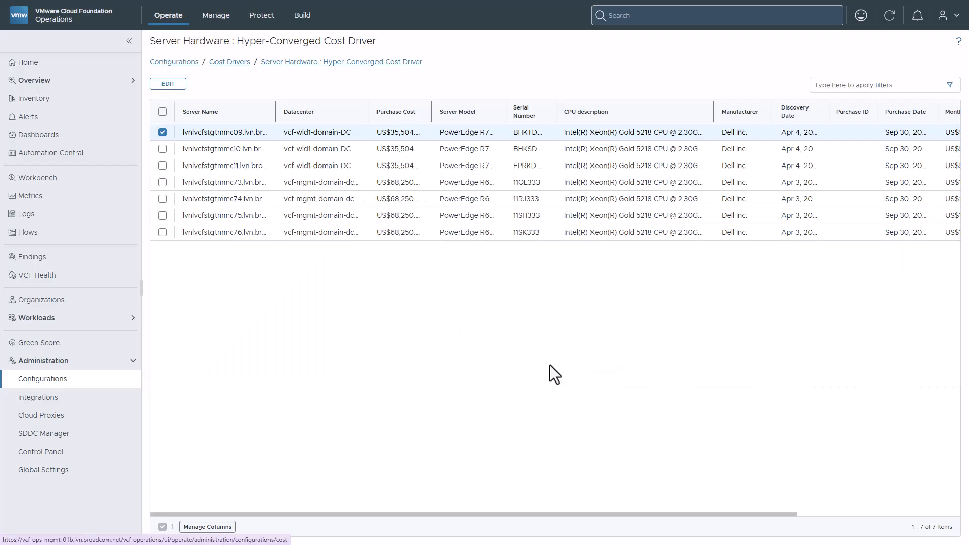
# Step: Add the metric-based additional cost "Metric-String Based" for Cluster Compute Resource vcf-wld1-domain-cl01: Summary|Memory Tiering Enabled, value True, monthly cost per entity 20
pyautogui.click(243, 65)
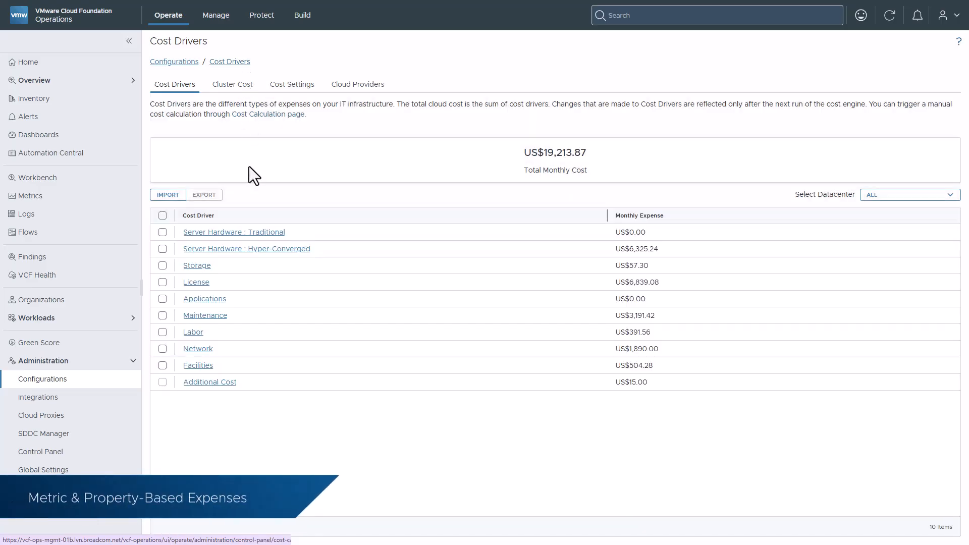
pyautogui.click(262, 383)
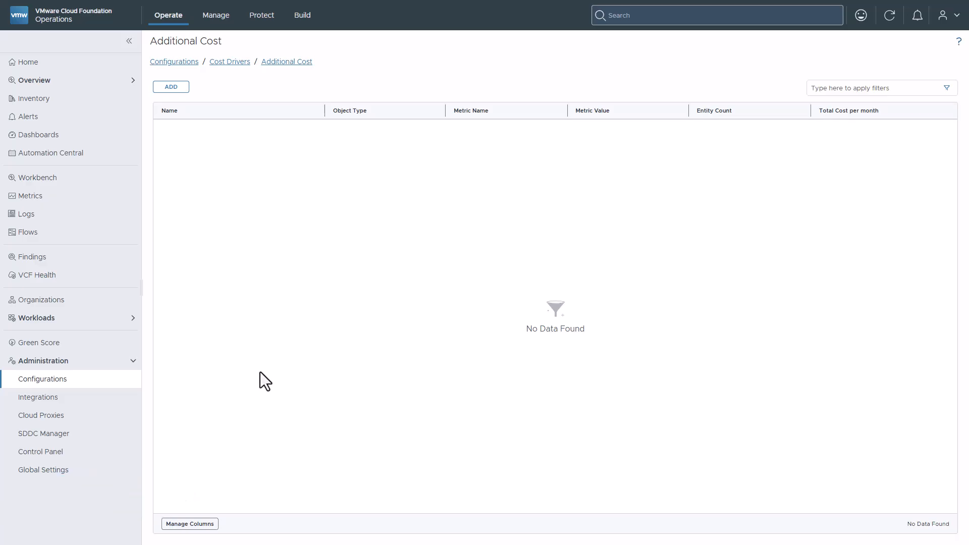
pyautogui.click(171, 88)
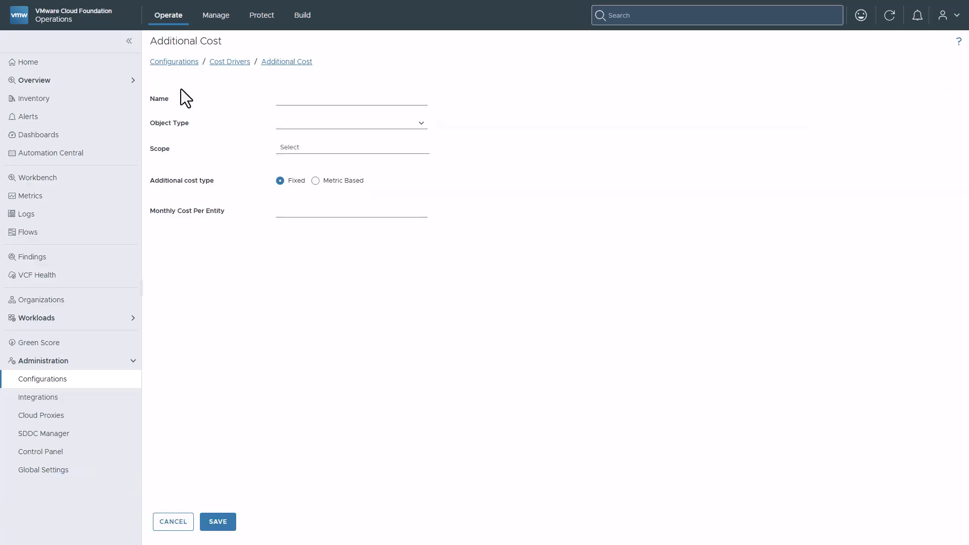
pyautogui.click(276, 98)
pyautogui.write('Metric-String Based')
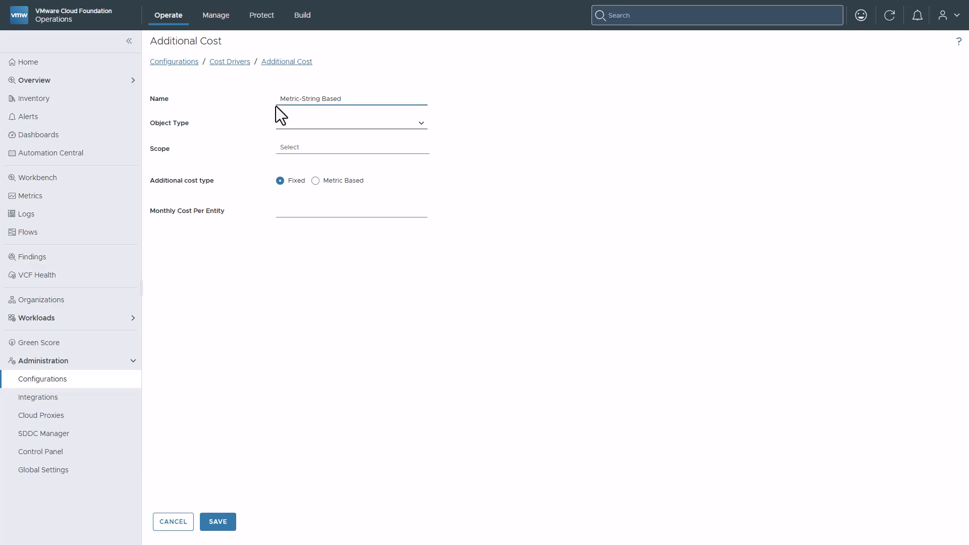
pyautogui.click(277, 125)
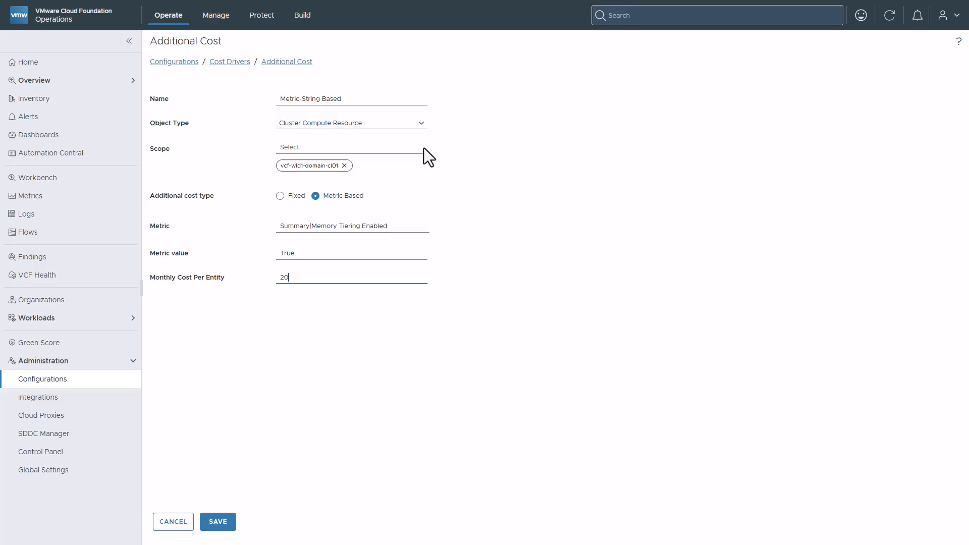
pyautogui.click(229, 518)
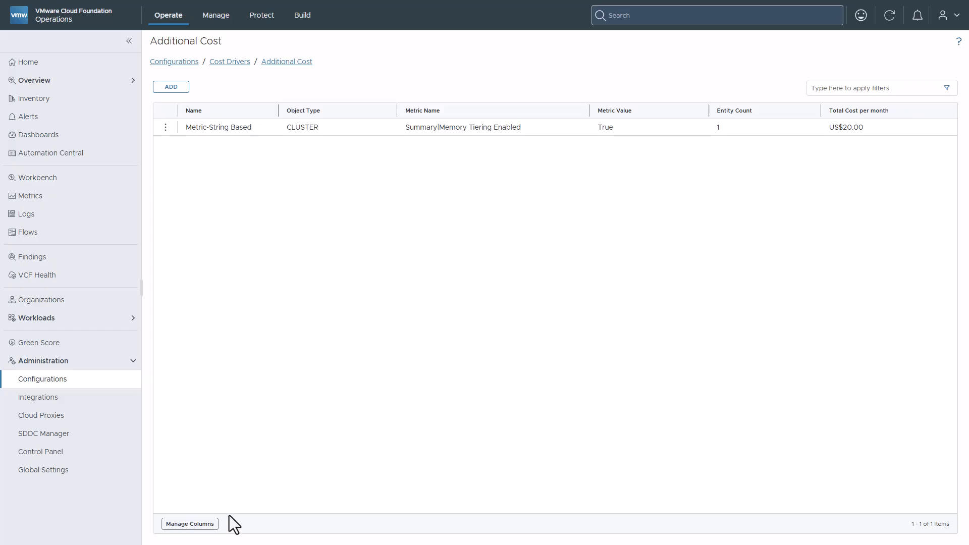
# Step: Add the metric-based additional cost "Metric-Value Based" for Host Systems lvnlvcfstgtmmc09, 10 and 11, using CPU|Number of CPU Sockets at 2.5
pyautogui.click(174, 90)
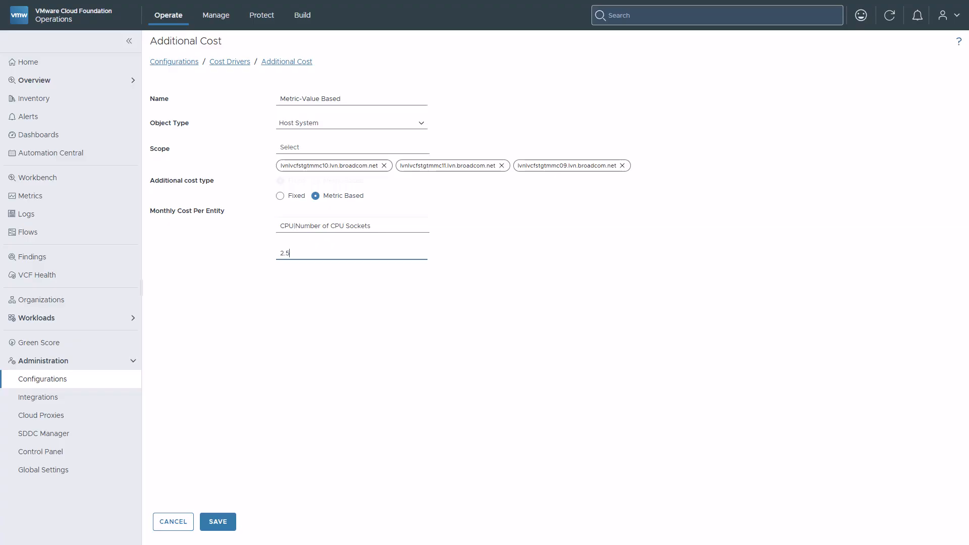
pyautogui.click(233, 520)
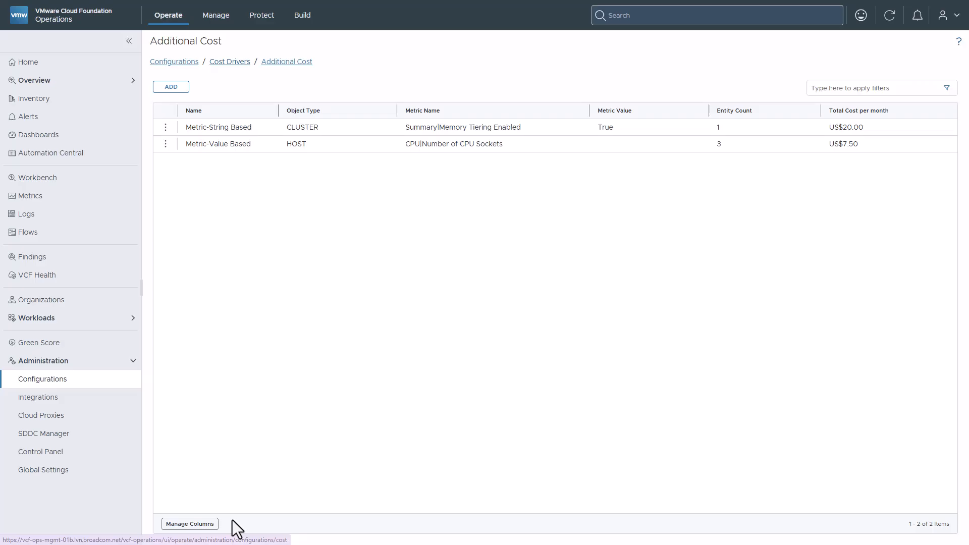
# Step: In the cost settings, view the editable CPU and memory cost ratios of cluster vcf-mgmt-domain-cl01 without saving any change
pyautogui.click(243, 69)
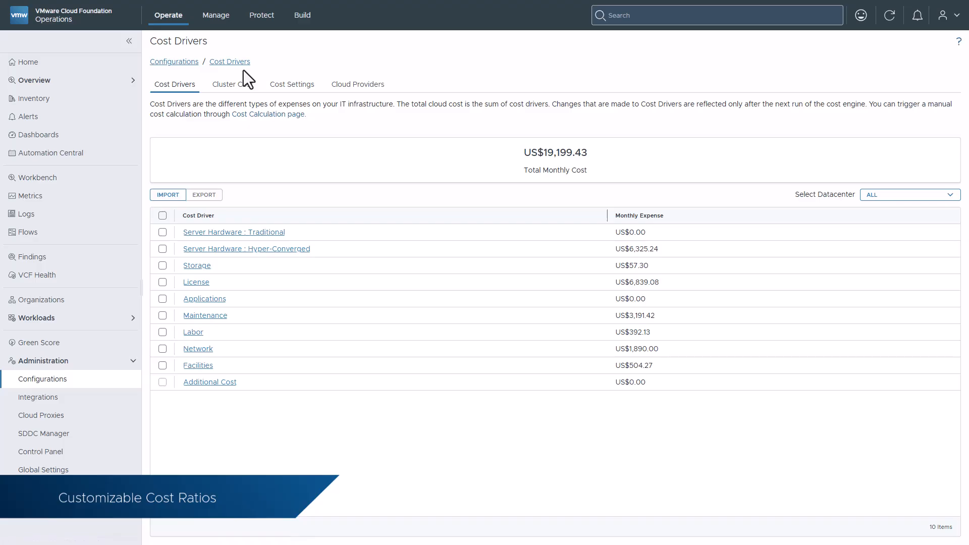
pyautogui.click(290, 84)
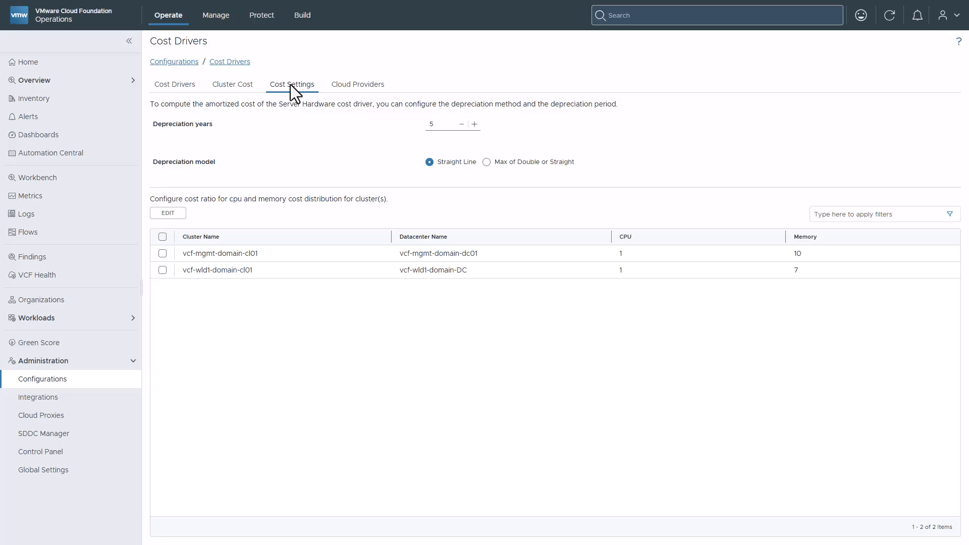
pyautogui.click(163, 253)
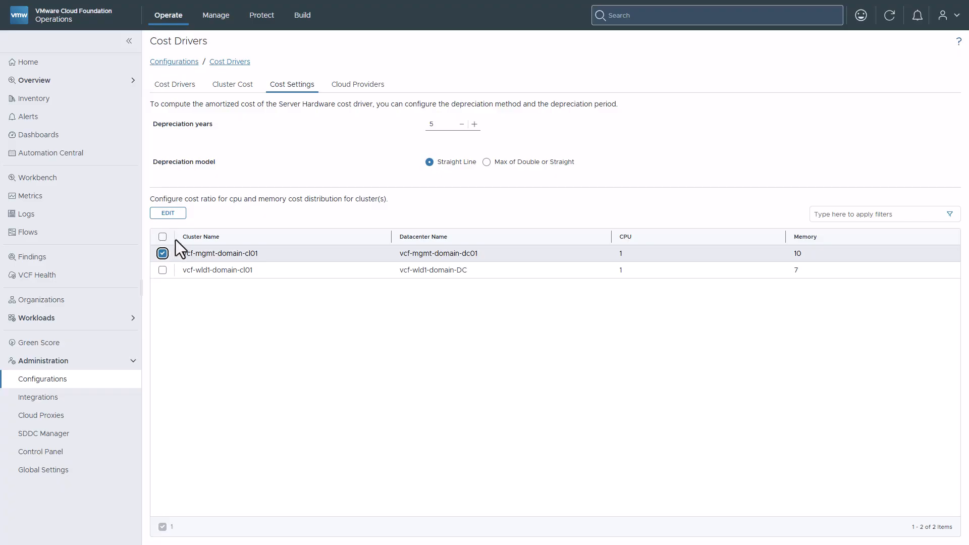
pyautogui.click(185, 211)
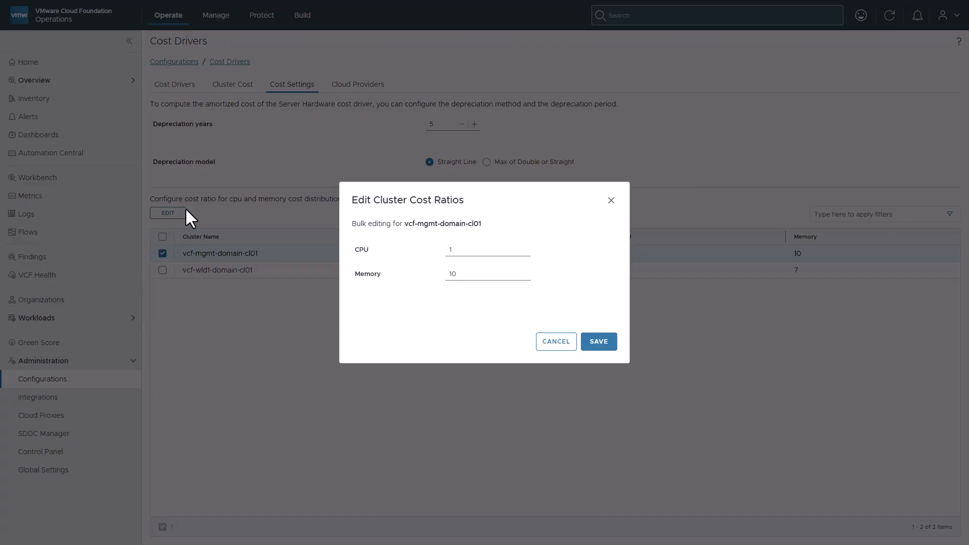
pyautogui.click(566, 341)
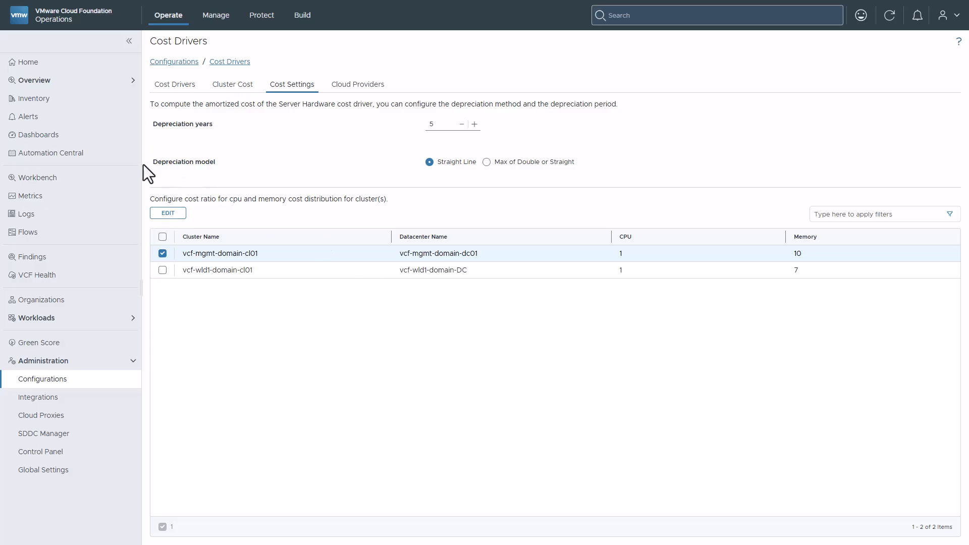
# Step: View the Showback (vSphere Pod Cost) dashboard and switch to the Manage area's cost optimization page
pyautogui.click(73, 137)
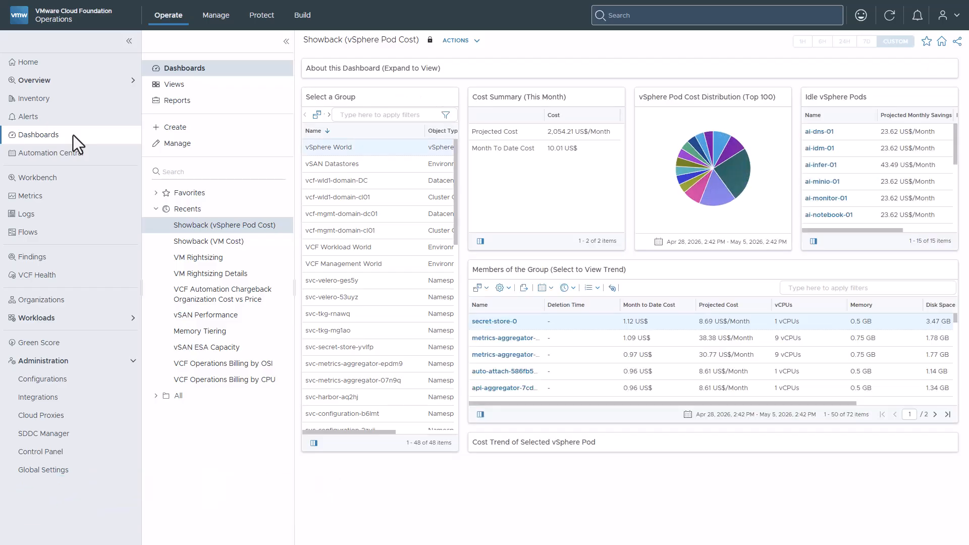
pyautogui.click(223, 20)
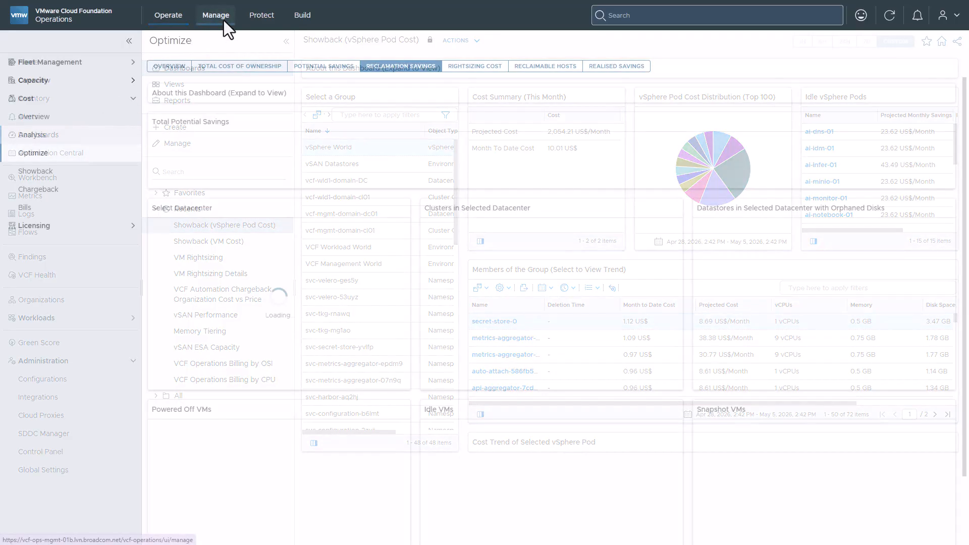